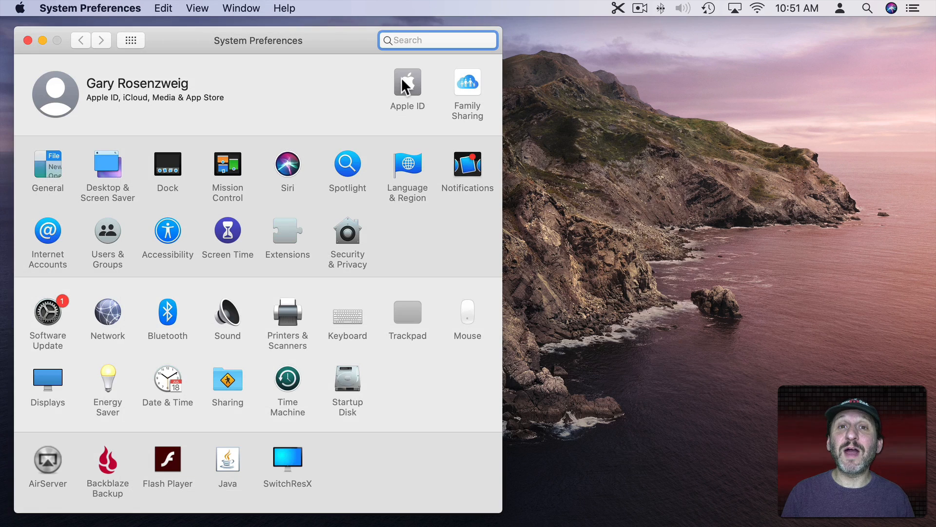
# Open the iCloud settings of the Apple ID and view the iCloud Drive options
pyautogui.click(403, 82)
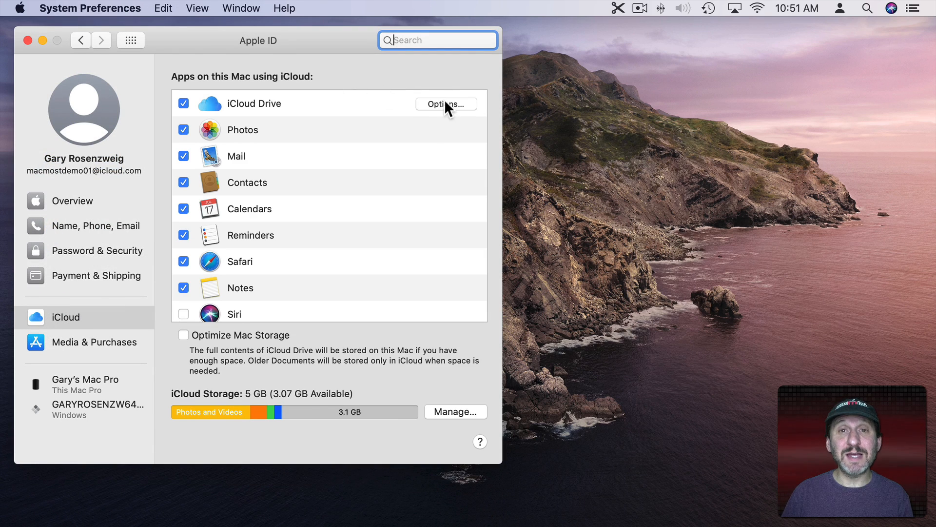
pyautogui.click(446, 102)
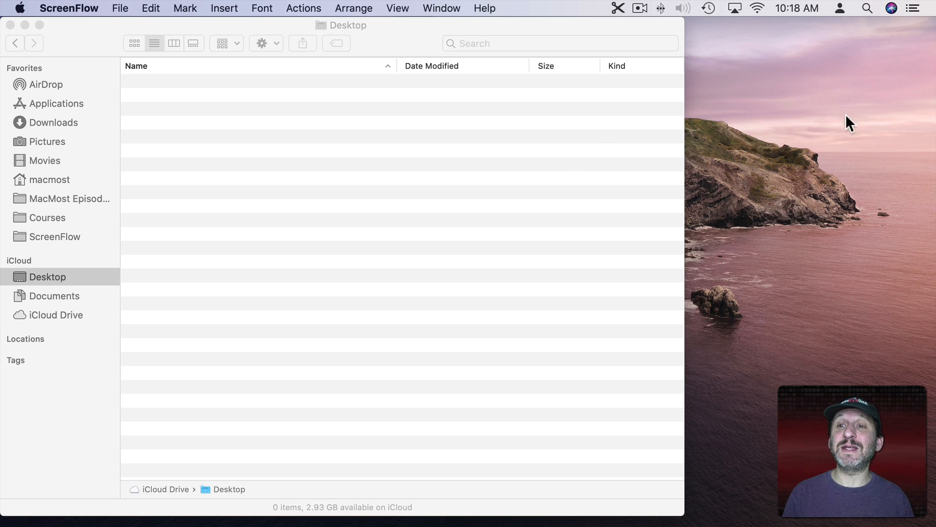
# Place the Test Document file on the desktop and move it to the Trash from the Desktop folder
pyautogui.click(855, 57)
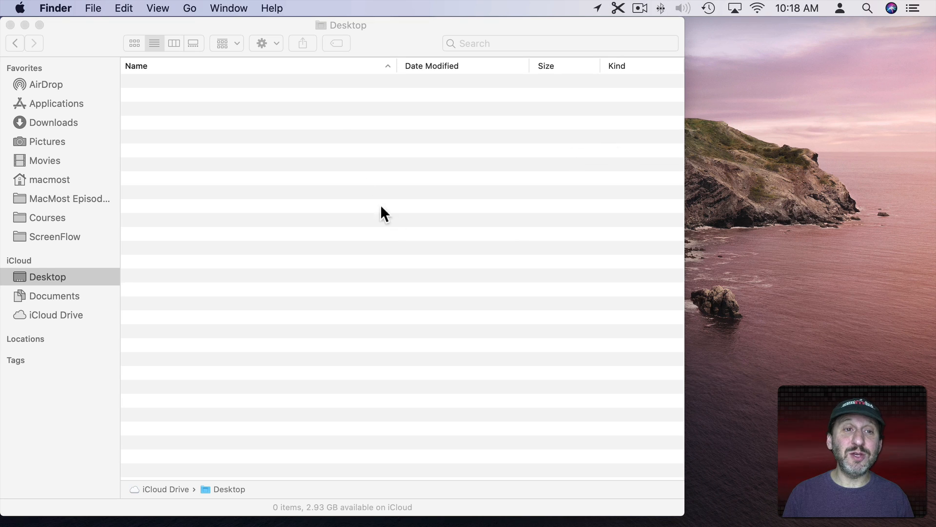
pyautogui.click(386, 35)
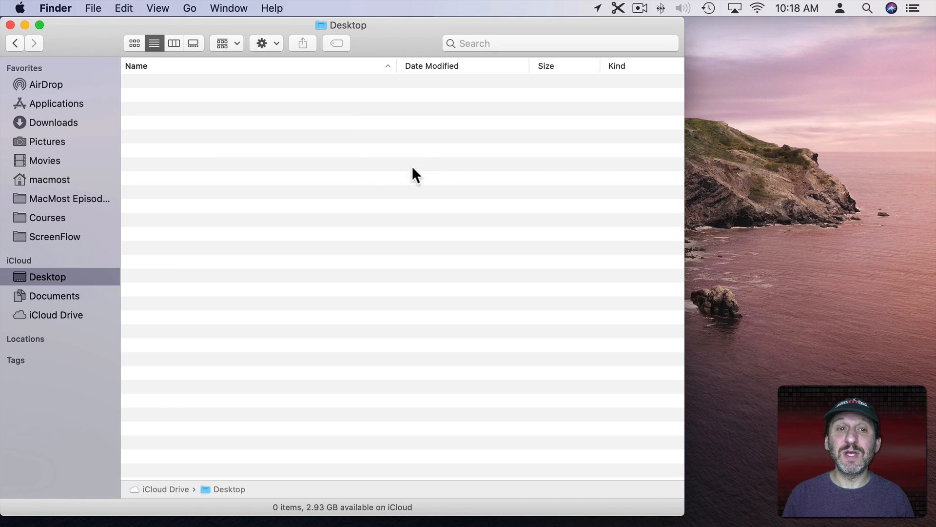
pyautogui.moveTo(145, 17); pyautogui.dragTo(833, 73)
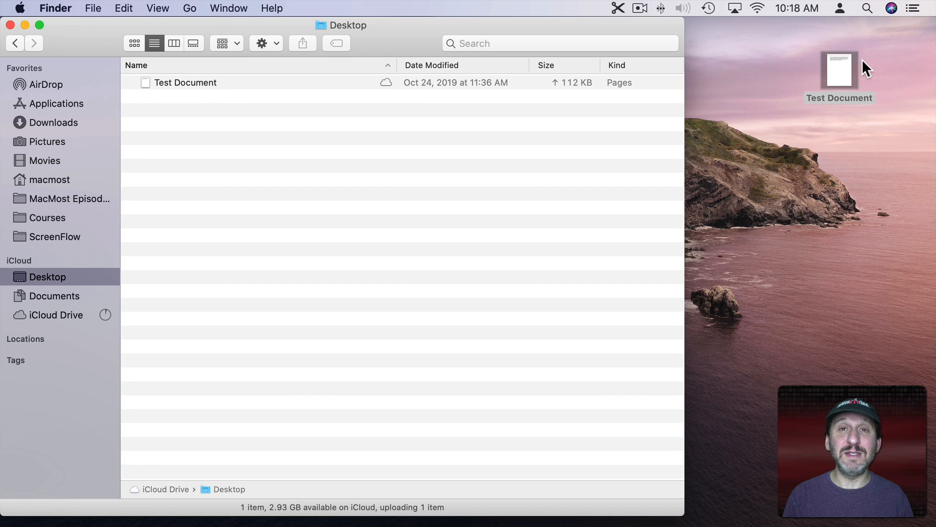
pyautogui.click(174, 84)
pyautogui.press('super+BackSpace')
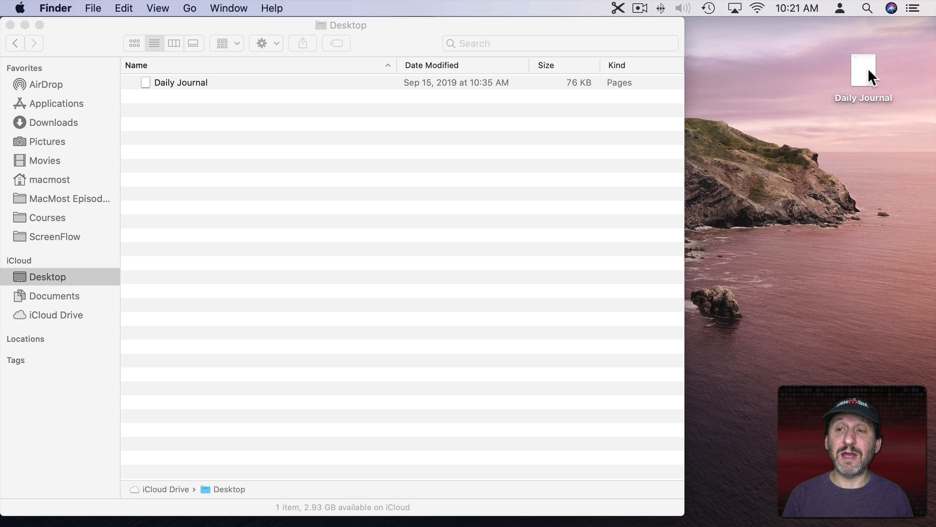
# Move Daily Journal from the desktop into the iCloud Documents folder and put an alias of it on the desktop
pyautogui.click(40, 291)
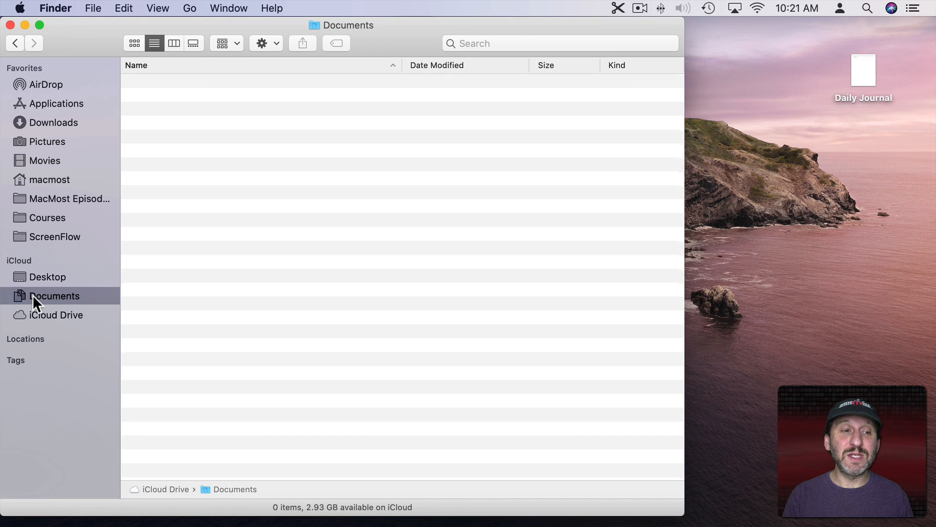
pyautogui.moveTo(868, 63); pyautogui.dragTo(198, 111)
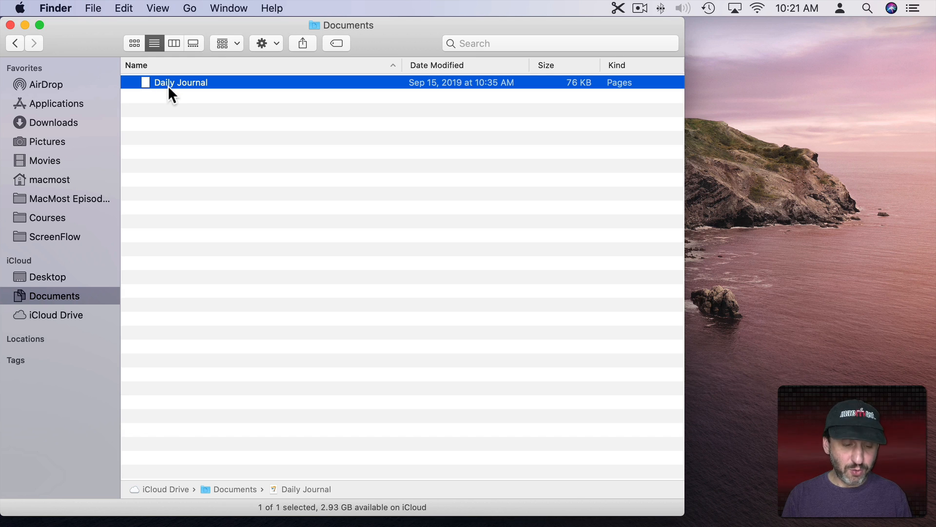
pyautogui.moveTo(159, 81); pyautogui.dragTo(861, 88)
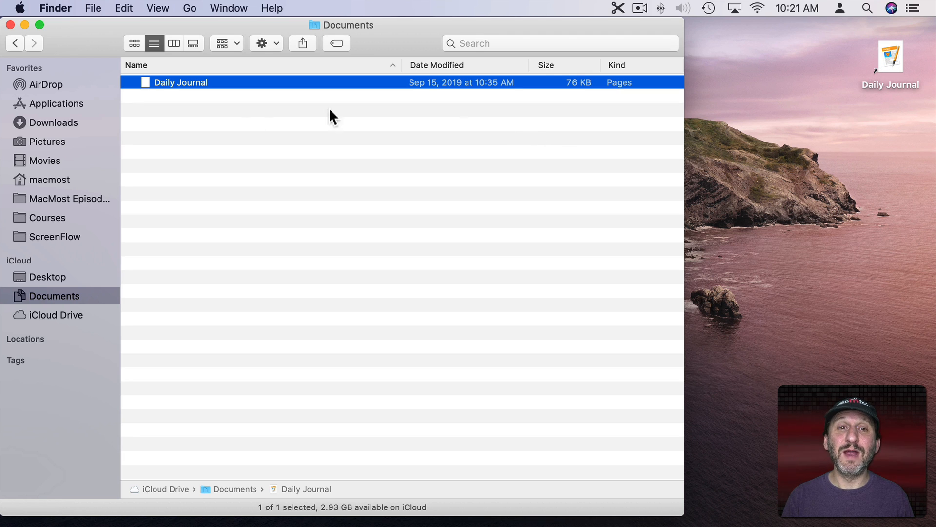
pyautogui.click(171, 83)
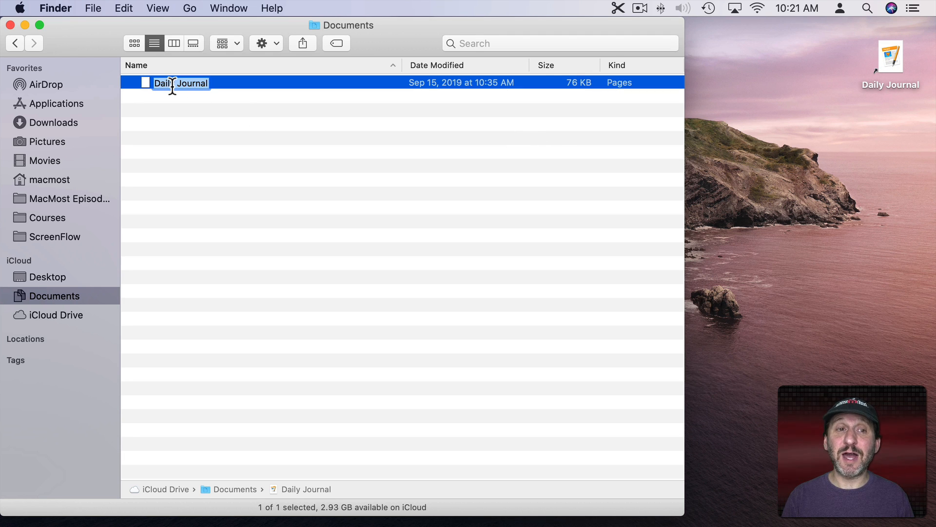
pyautogui.press('Return')
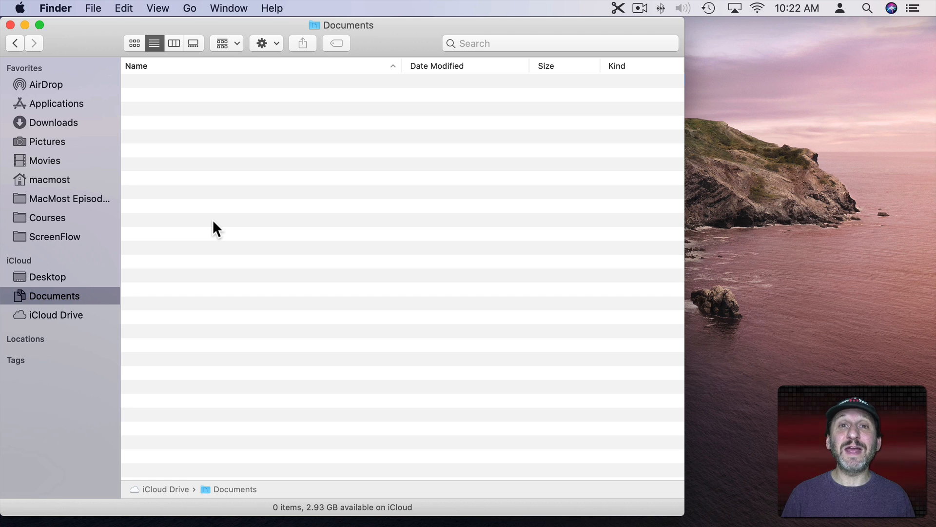
# Create a new folder inside the iCloud Documents folder
pyautogui.click(93, 2)
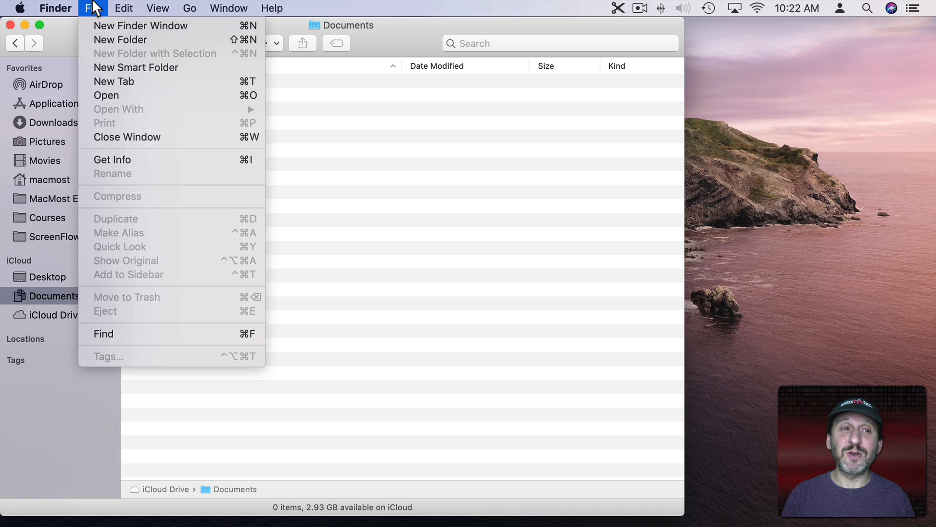
pyautogui.click(102, 39)
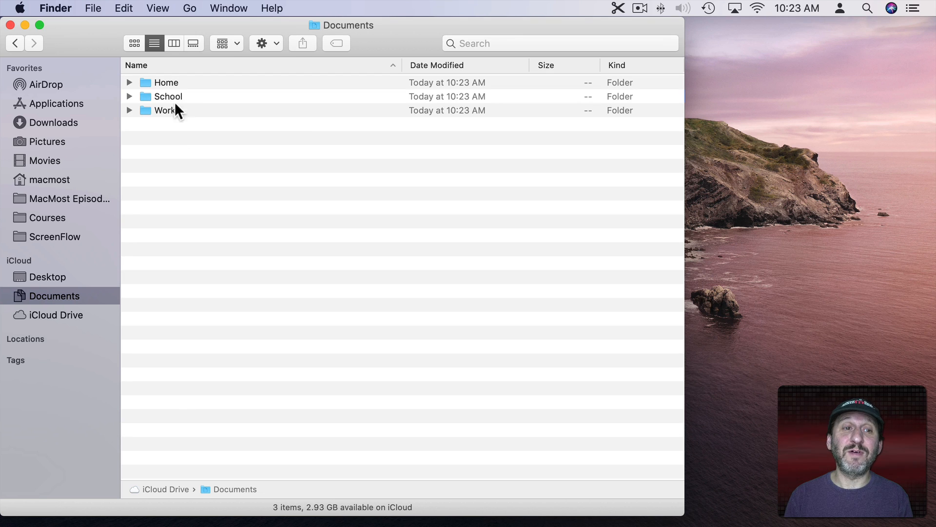
# Review the top-level folder schemes in Documents: Home, School and Work, and Business, Courses and Personal
pyautogui.click(170, 83)
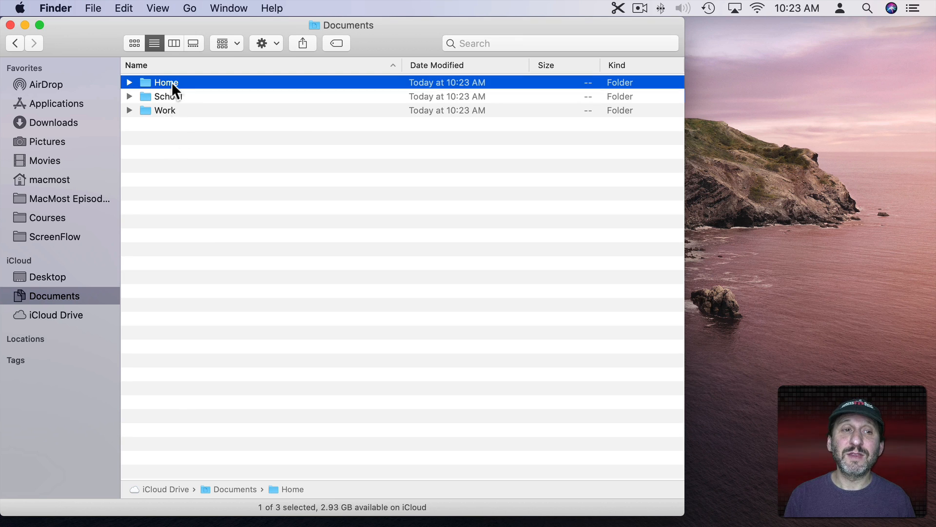
pyautogui.click(169, 97)
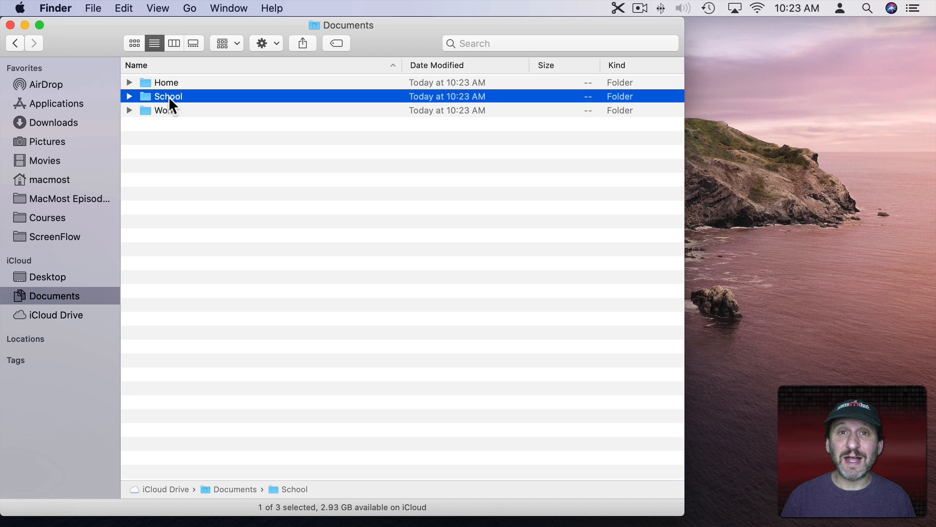
pyautogui.click(165, 111)
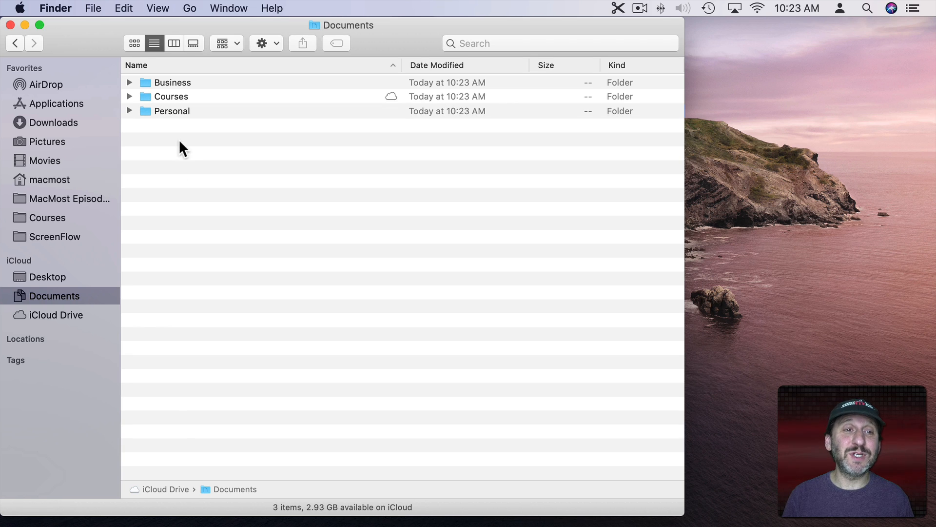
pyautogui.click(174, 81)
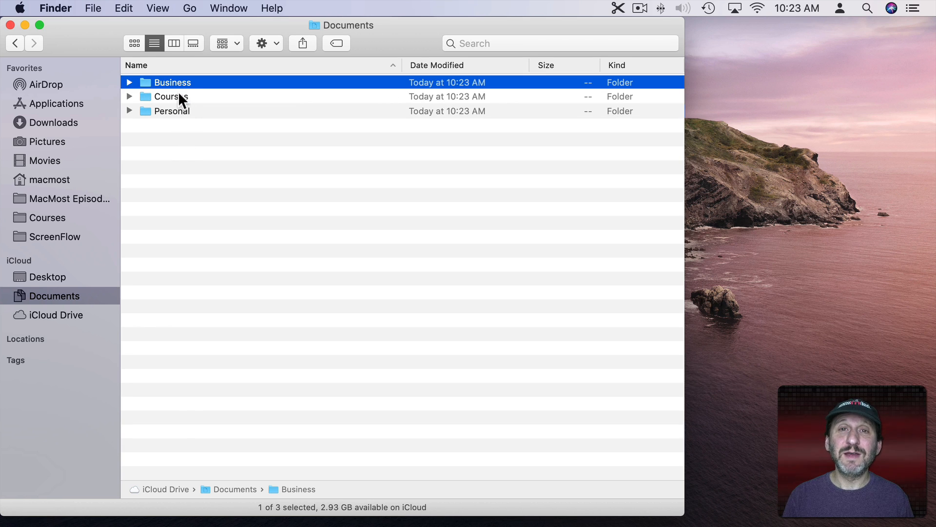
pyautogui.click(173, 96)
pyautogui.click(170, 111)
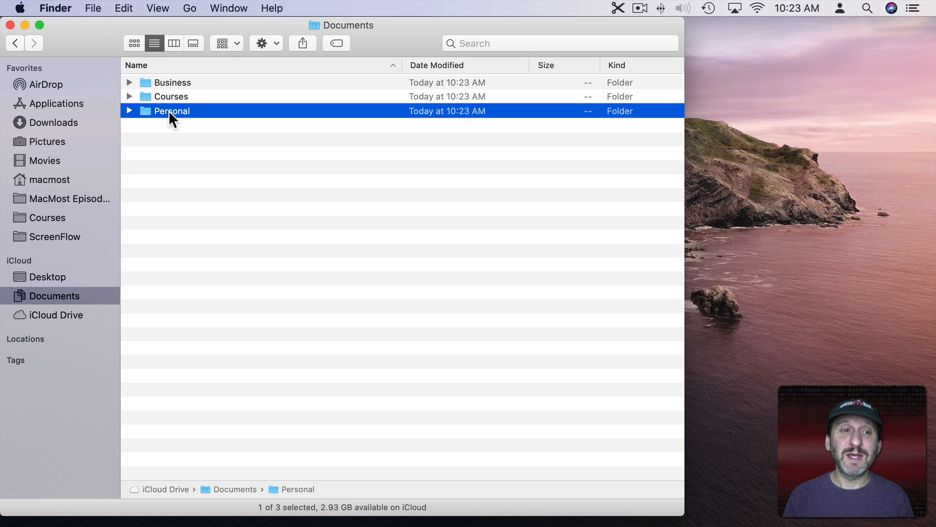
pyautogui.click(174, 142)
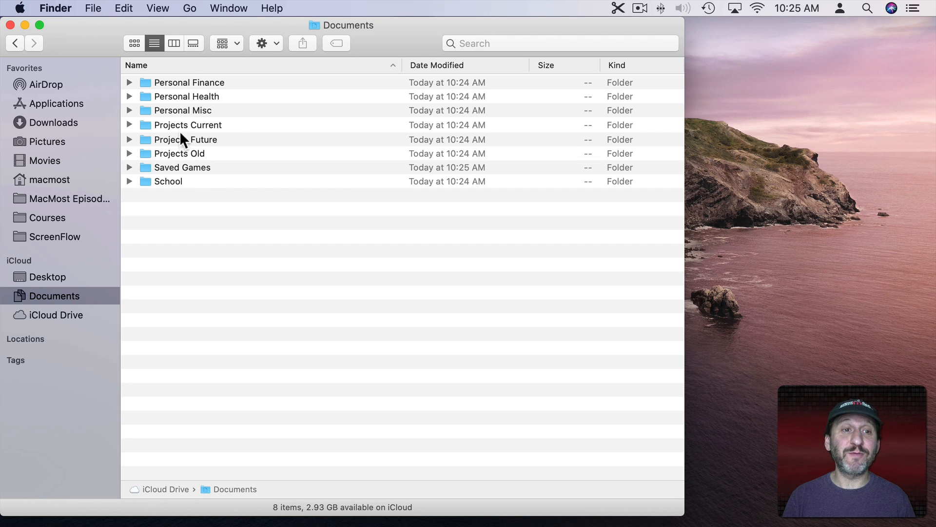
# Go through the more detailed Documents folders one by one, from Personal Finance to School
pyautogui.click(204, 83)
pyautogui.click(205, 97)
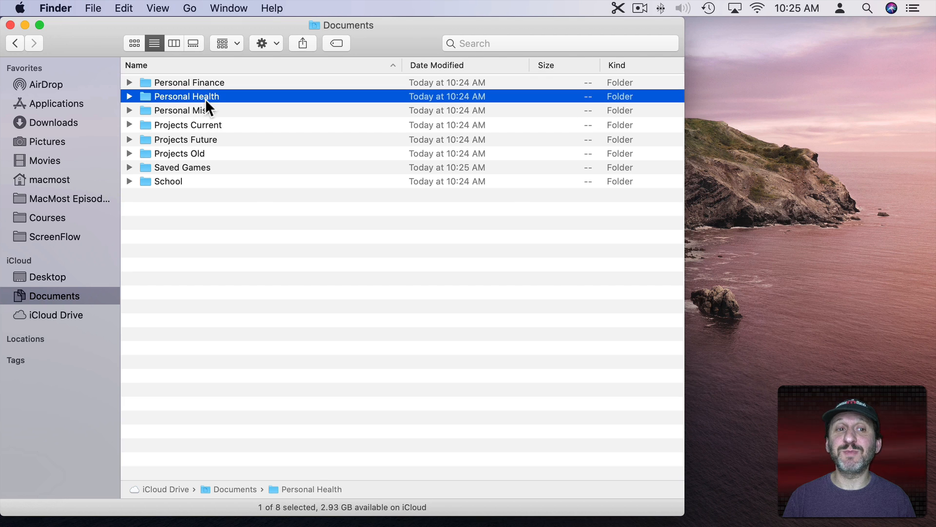
pyautogui.click(204, 113)
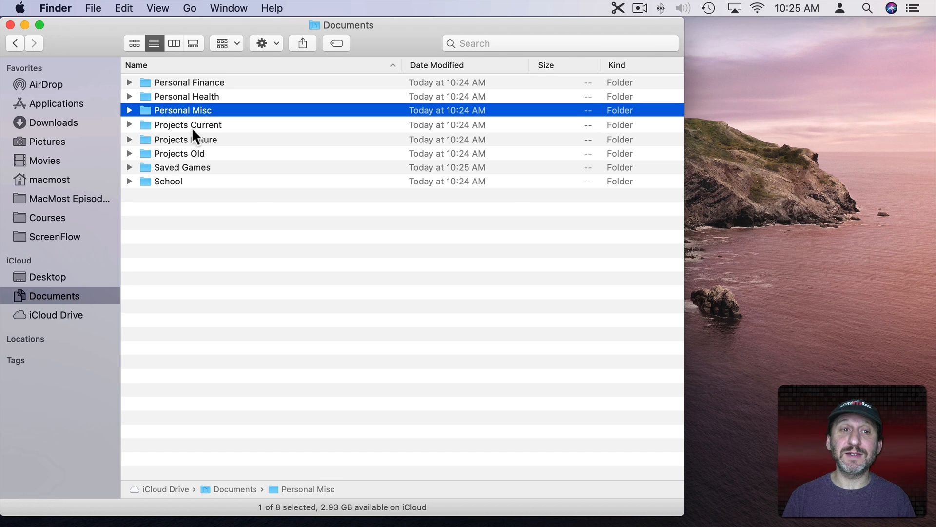
pyautogui.click(186, 126)
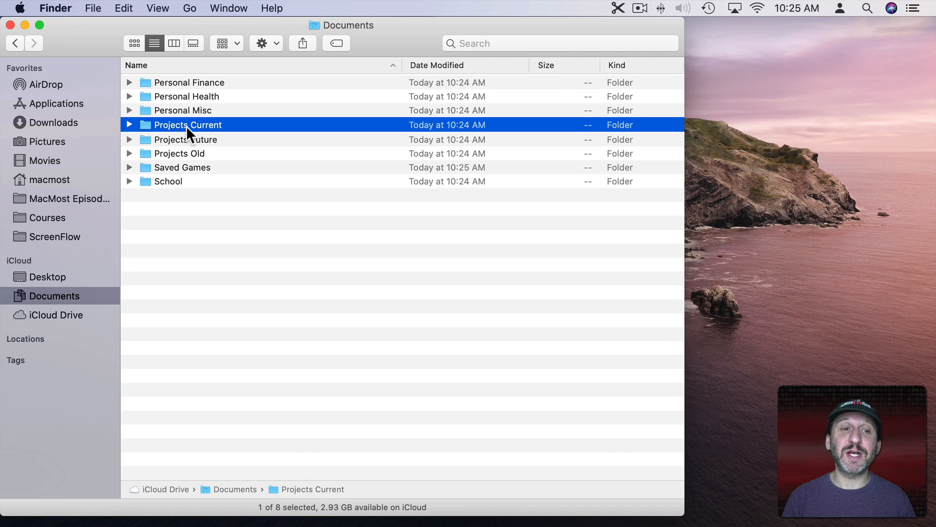
pyautogui.click(193, 139)
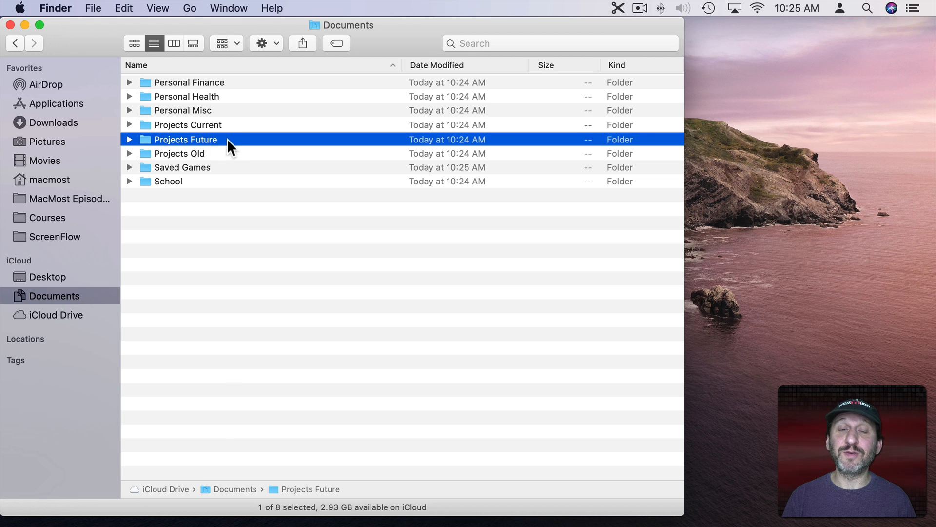
pyautogui.click(200, 153)
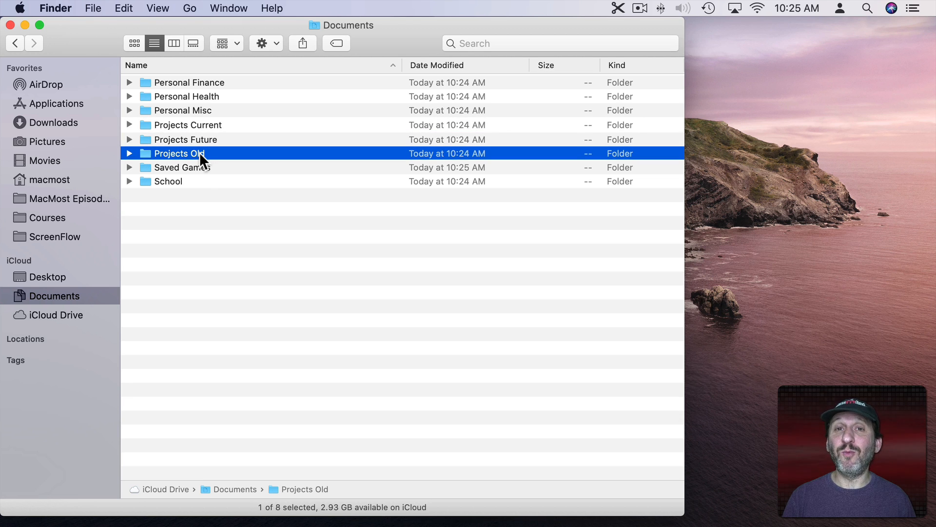
pyautogui.click(201, 167)
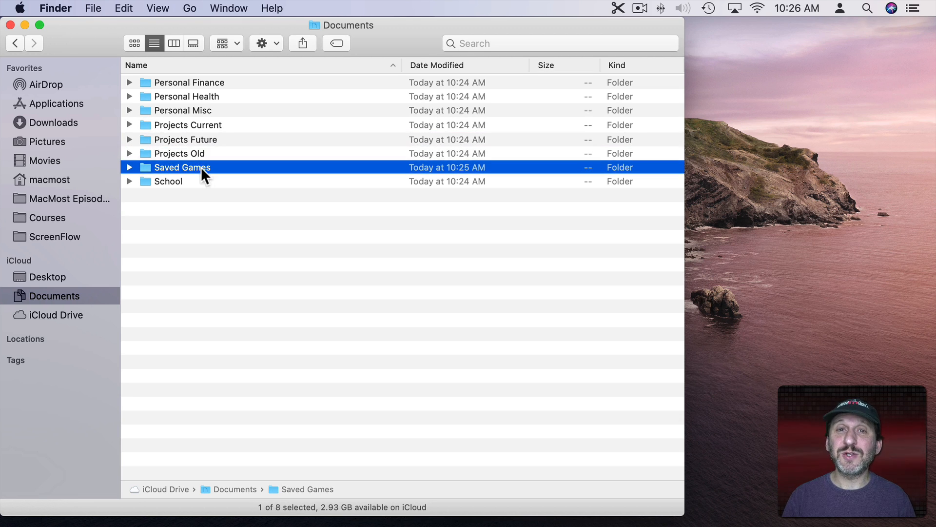
pyautogui.click(158, 182)
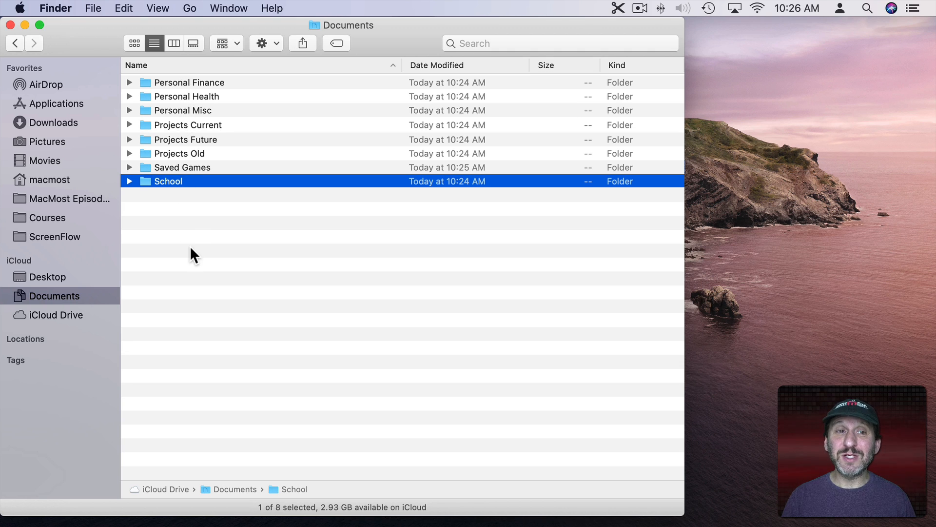
# Select the three Personal folders as one group, and the three Projects folders as another
pyautogui.click(185, 83)
pyautogui.keyDown('shift'); pyautogui.click(180, 110); pyautogui.keyUp('shift')
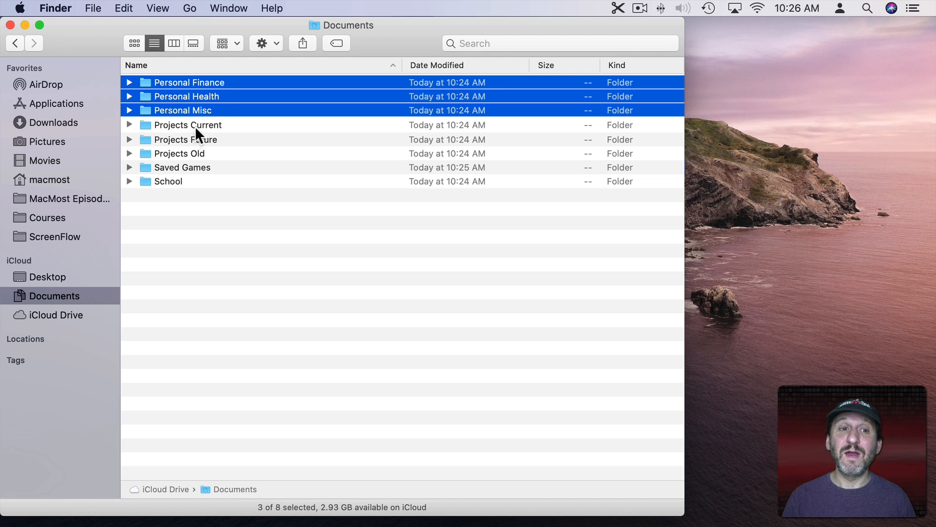
pyautogui.click(180, 124)
pyautogui.keyDown('shift'); pyautogui.click(177, 154); pyautogui.keyUp('shift')
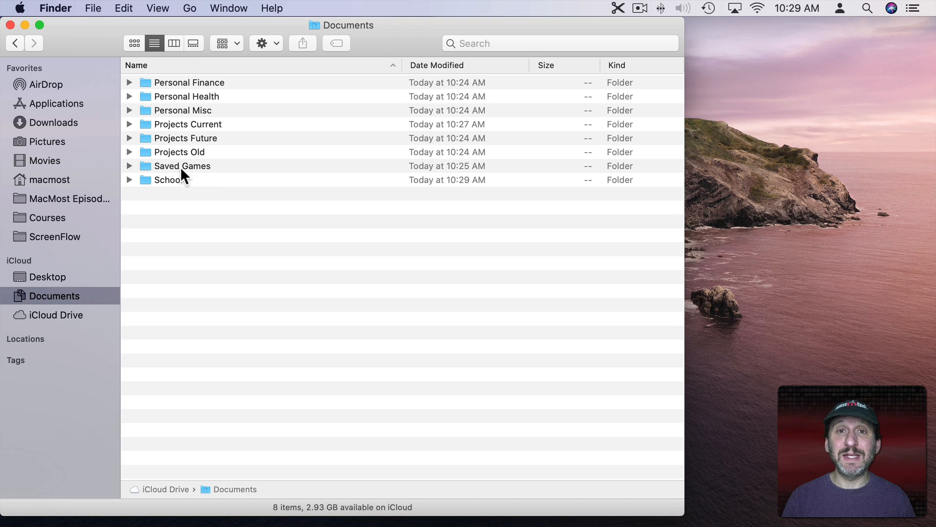
# Examine the subfolders of Projects Current and School, including Business Management, Programming and Administrative
pyautogui.click(129, 124)
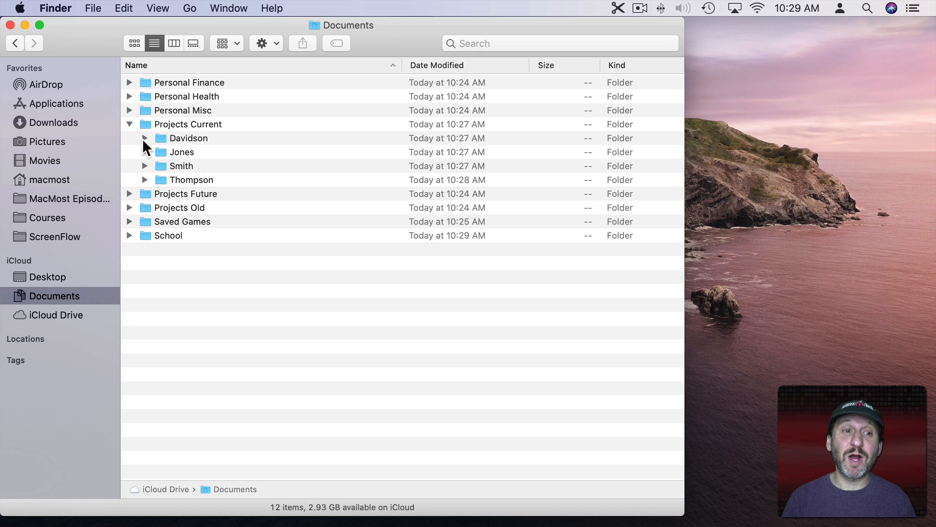
pyautogui.click(130, 123)
pyautogui.click(130, 179)
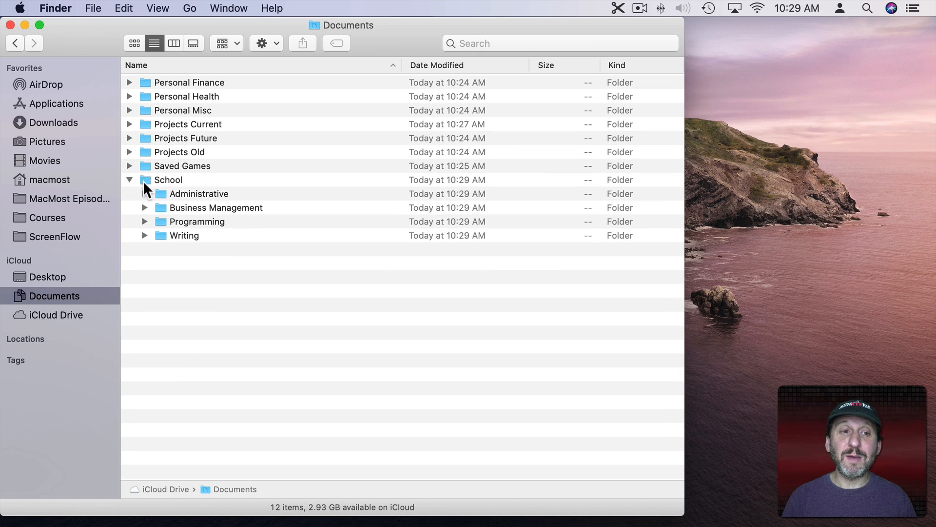
pyautogui.click(198, 209)
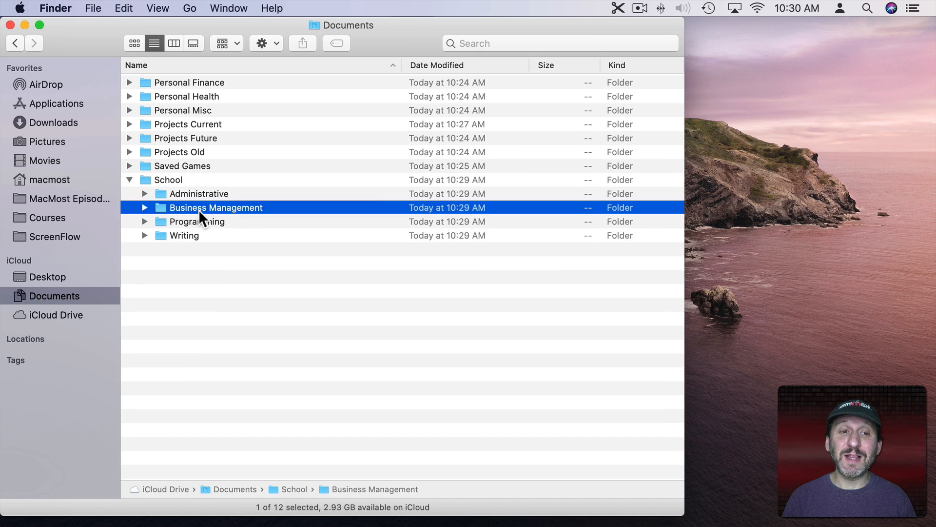
pyautogui.click(196, 223)
pyautogui.click(210, 193)
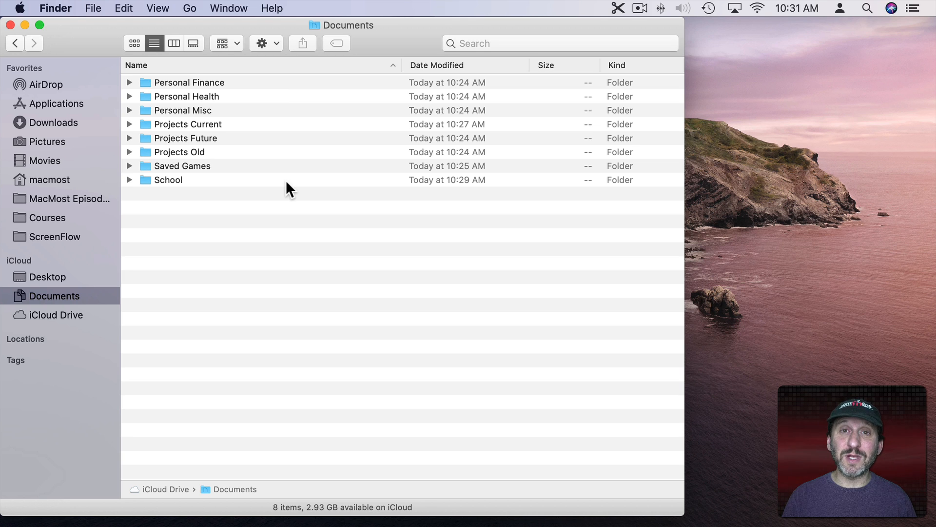
# Open the home folder and look at its Movies, Music and Pictures folders
pyautogui.click(191, 8)
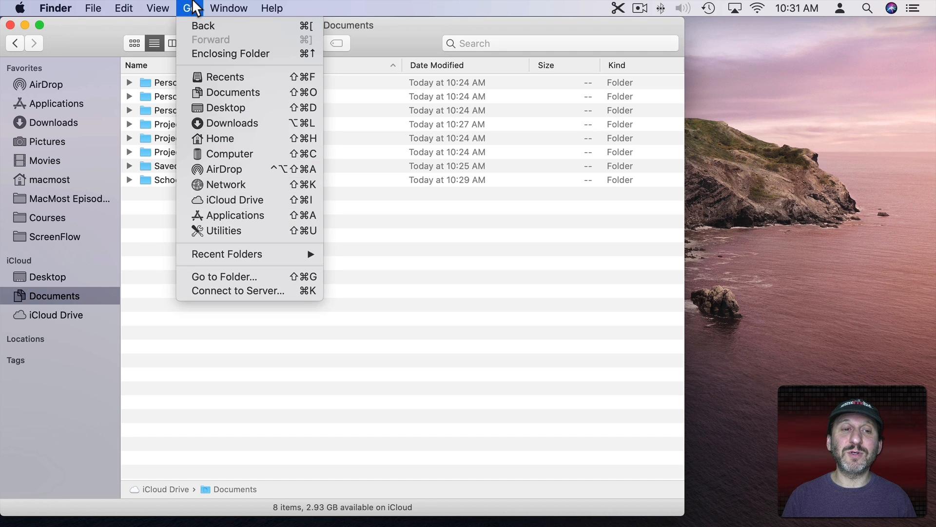
pyautogui.click(215, 137)
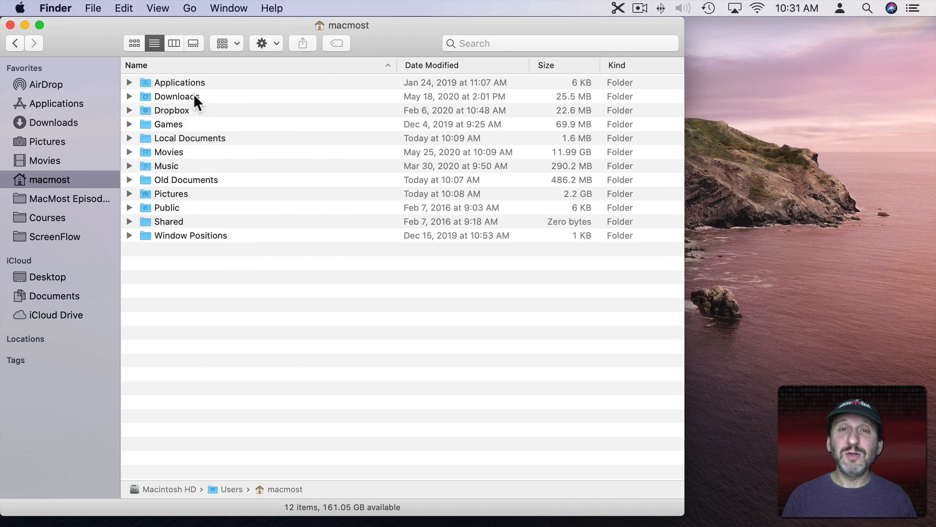
pyautogui.click(166, 154)
pyautogui.click(169, 167)
pyautogui.click(171, 193)
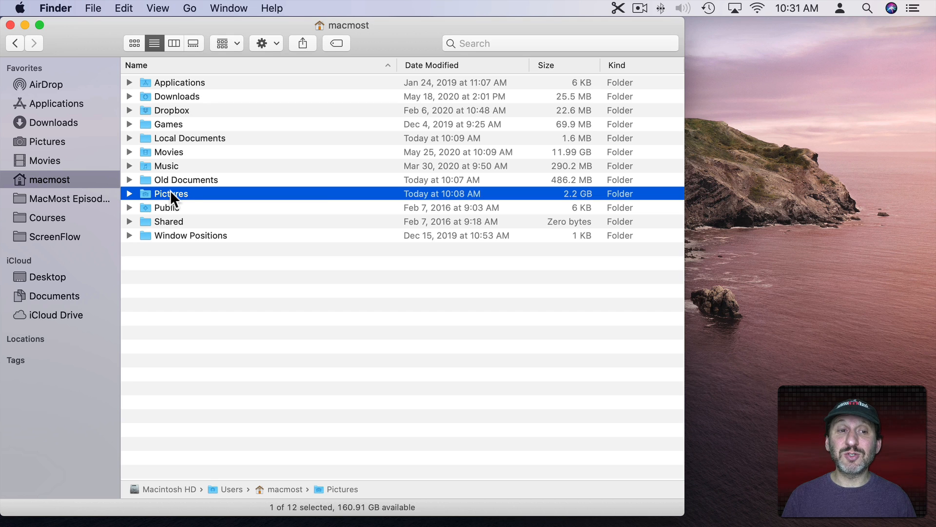
# Look through the contents of the Movies folder, including its Videos subfolder, and collapse it again
pyautogui.click(129, 152)
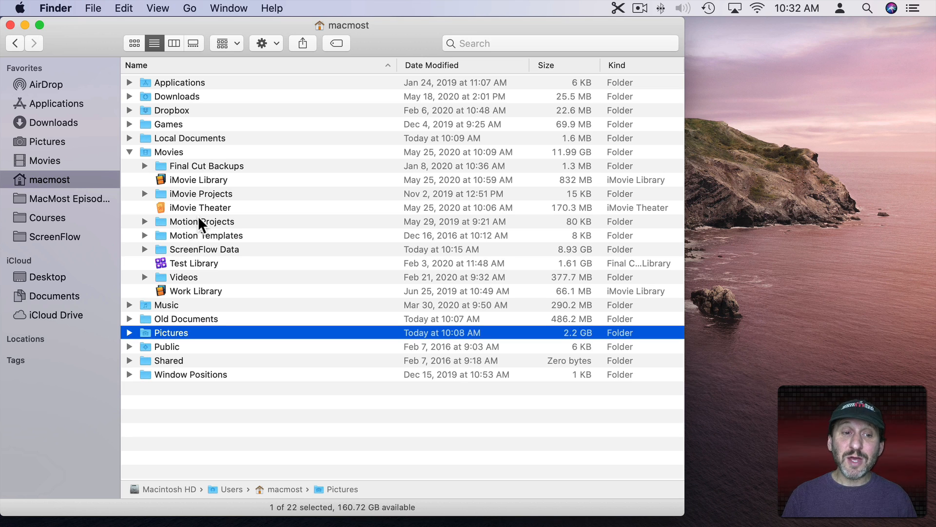
pyautogui.click(176, 278)
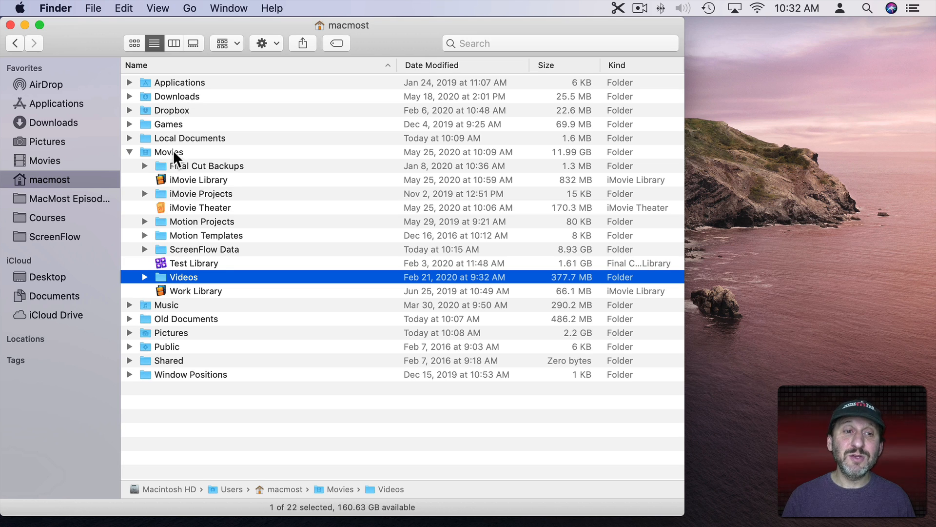
pyautogui.click(130, 151)
# Look at the contents of Pictures, including Desktop Backgrounds, and of Music, collapsing each folder again
pyautogui.click(130, 193)
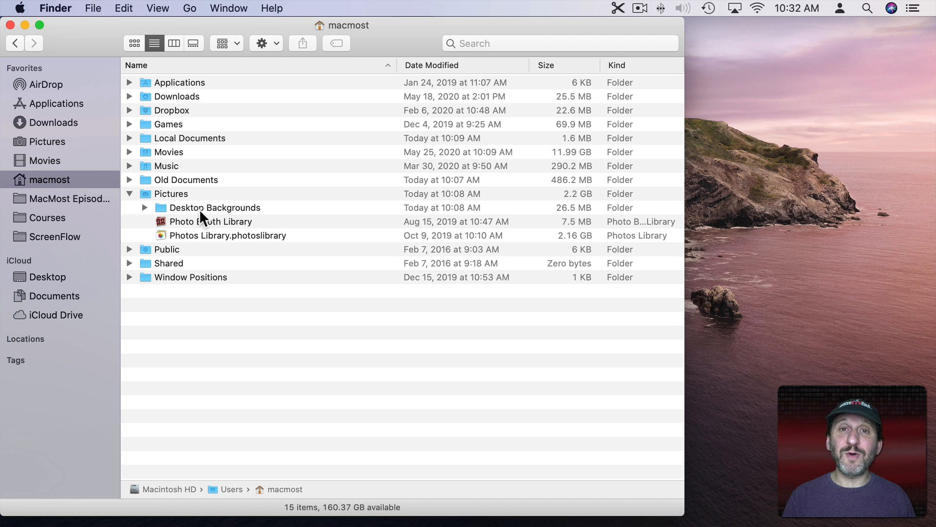
pyautogui.click(170, 208)
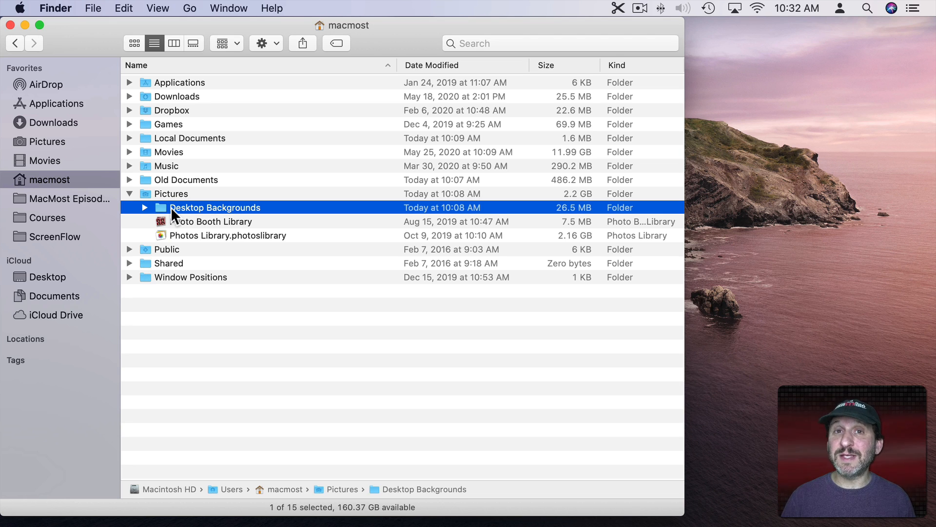
pyautogui.click(129, 194)
pyautogui.click(129, 165)
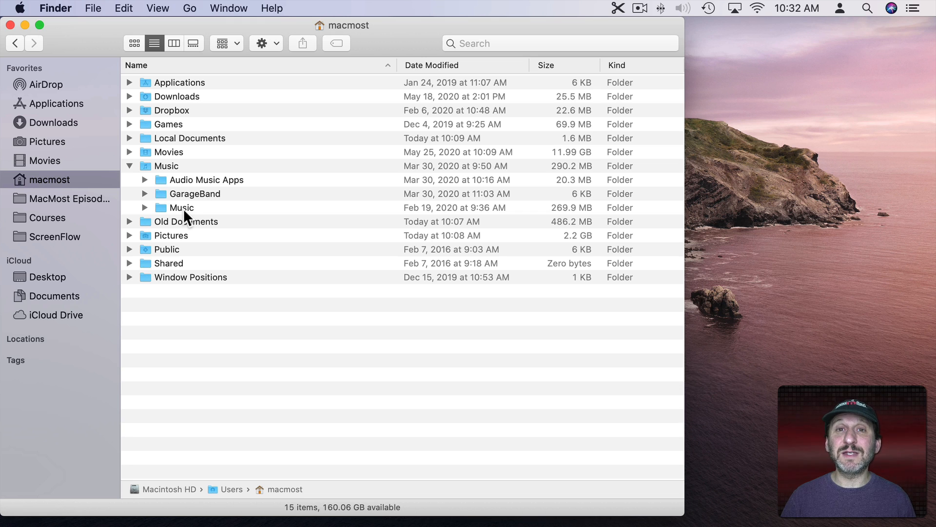
pyautogui.click(129, 165)
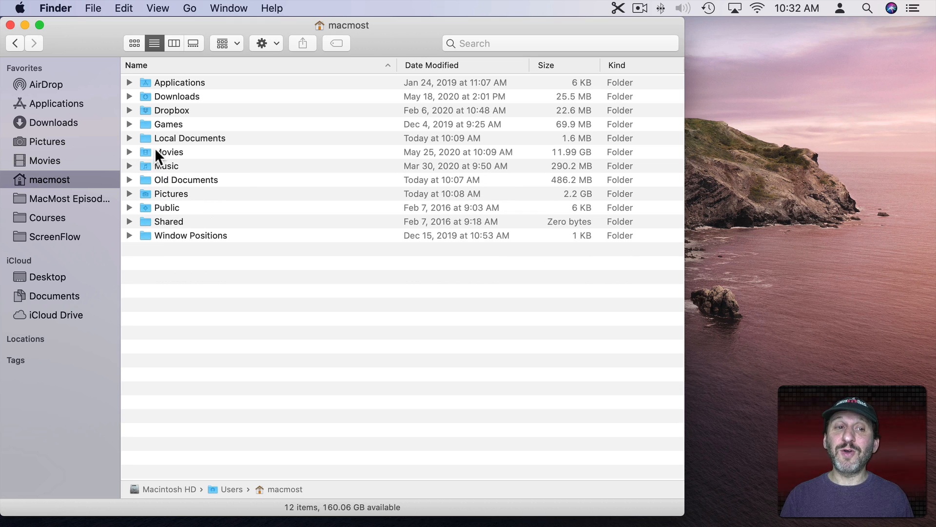
# Open the Local Documents folder and look at its Old Projects and Smith Videos subfolders
pyautogui.click(168, 141)
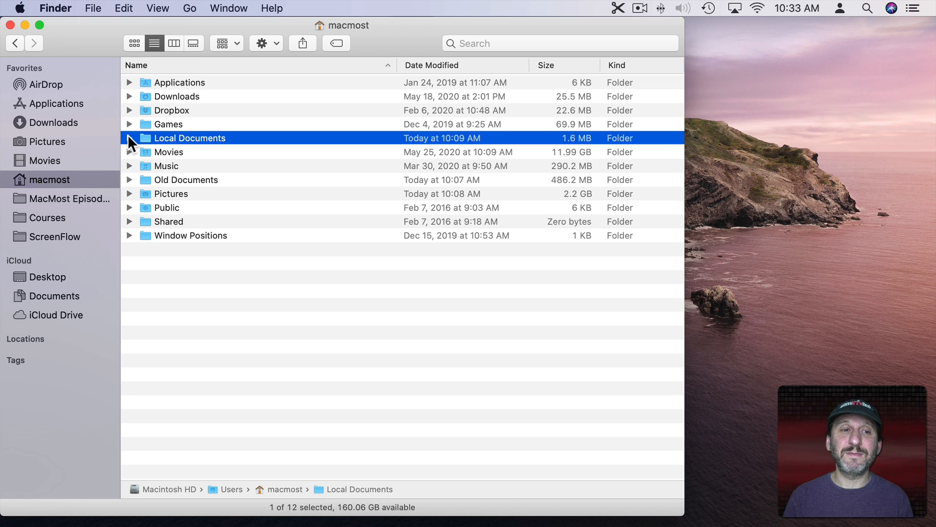
pyautogui.doubleClick(178, 138)
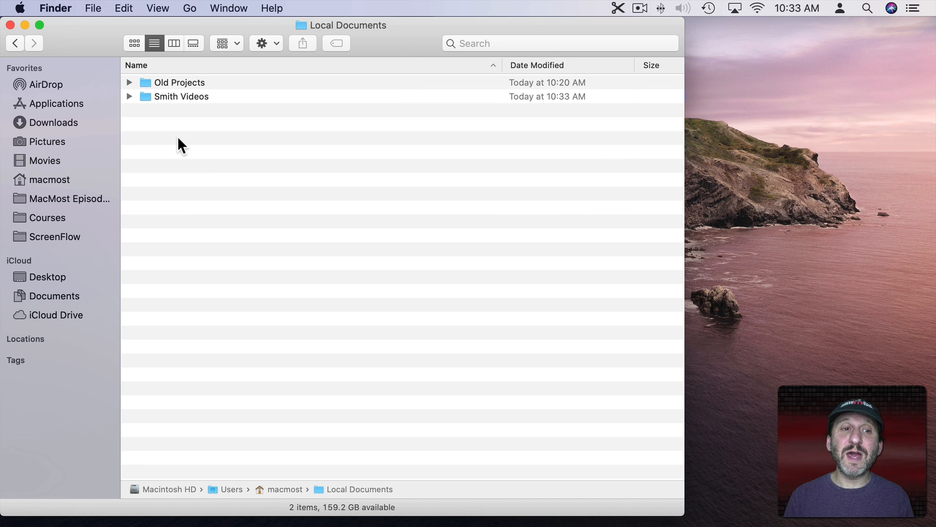
pyautogui.click(174, 82)
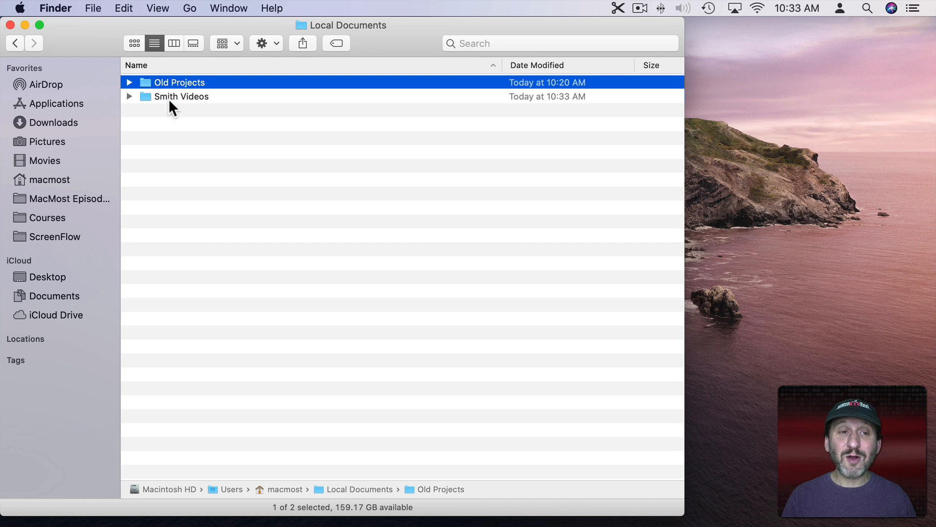
pyautogui.click(193, 98)
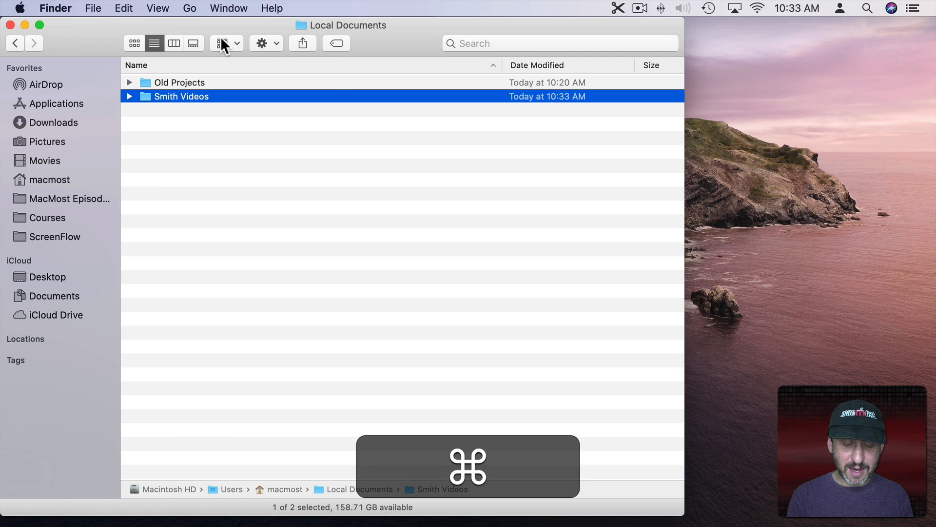
# Open a second Finder window and go to the Smith folder inside Documents, Projects Current
pyautogui.press('super+n')
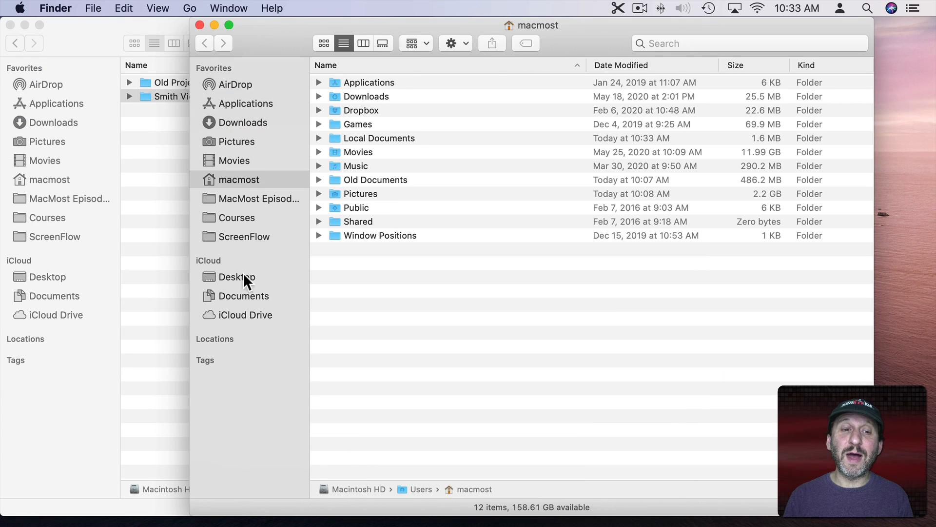
pyautogui.click(236, 293)
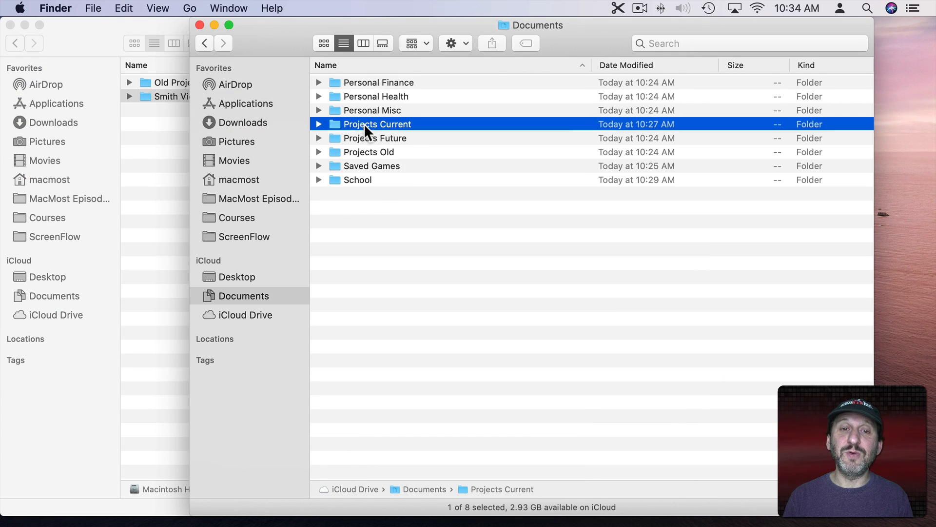
pyautogui.doubleClick(364, 125)
pyautogui.doubleClick(355, 109)
# Place the two windows so both are accessible and create an alias of Smith Videos in the Smith project folder
pyautogui.moveTo(316, 25); pyautogui.dragTo(429, 25)
pyautogui.moveTo(145, 95); pyautogui.dragTo(454, 104)
pyautogui.press('alt')
pyautogui.press('super')
pyautogui.click(438, 80)
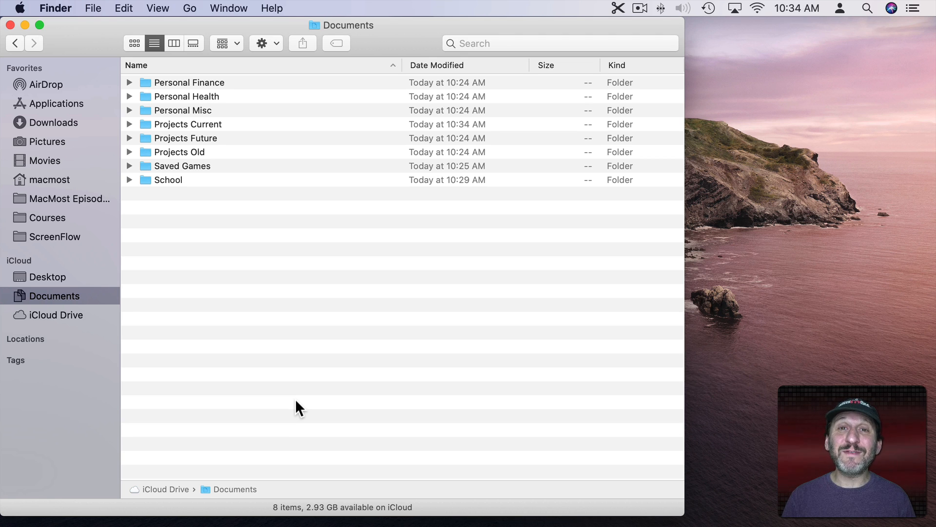
# Open a new Finder window and fit it to the right half of the screen without entering full screen
pyautogui.click(96, 9)
pyautogui.click(103, 29)
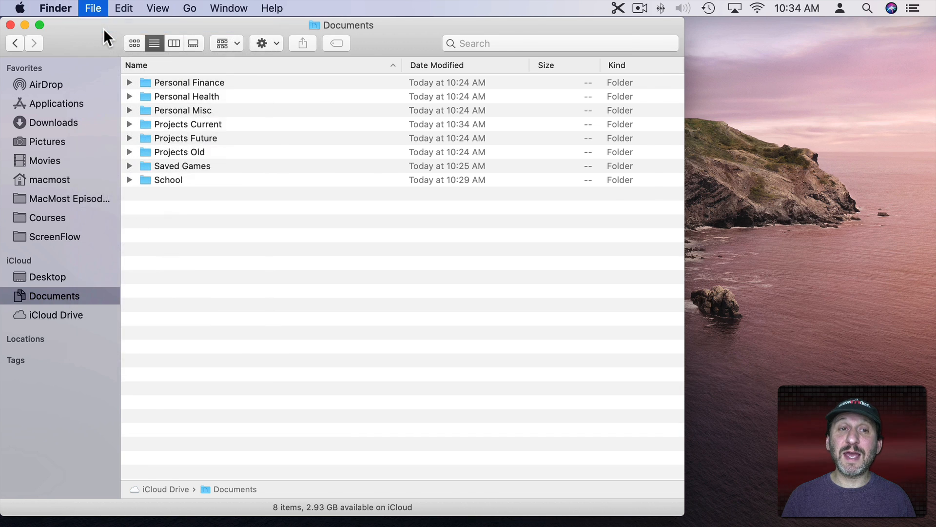
pyautogui.moveTo(259, 35); pyautogui.dragTo(290, 33)
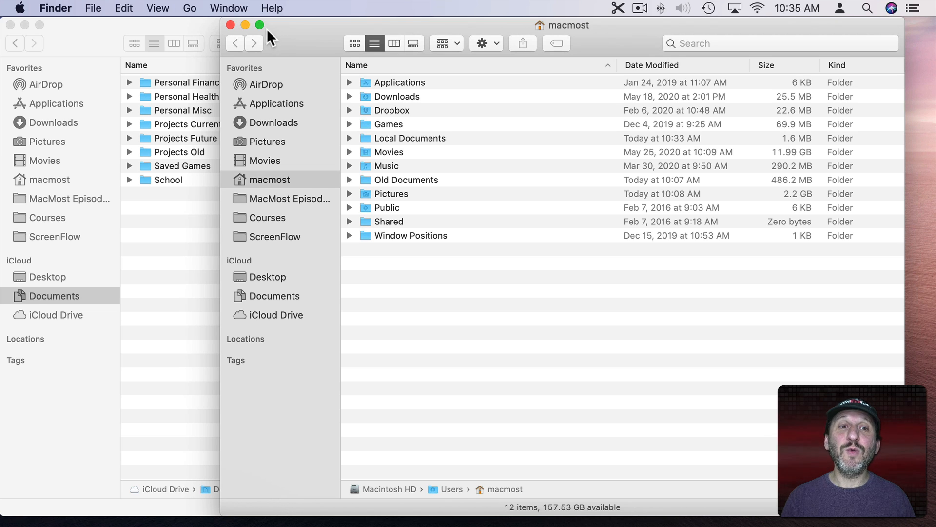
pyautogui.moveTo(259, 27)
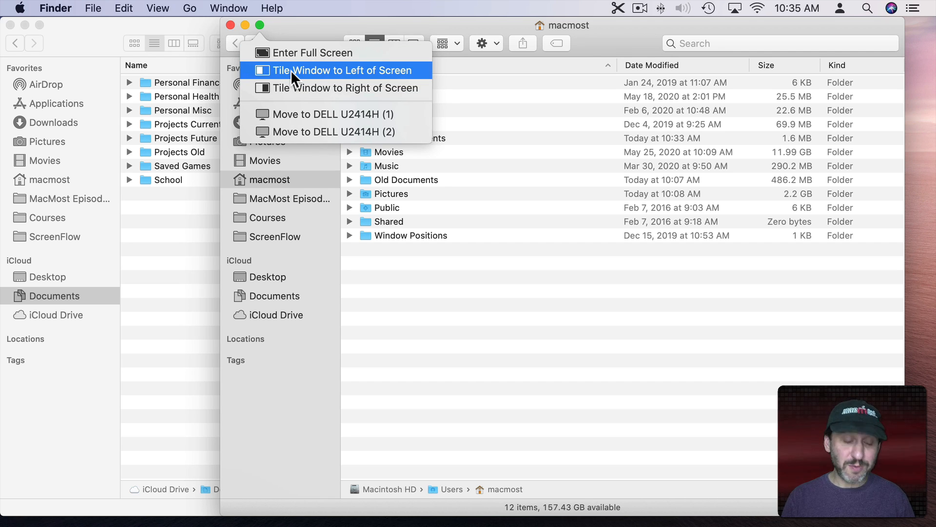
pyautogui.press('alt')
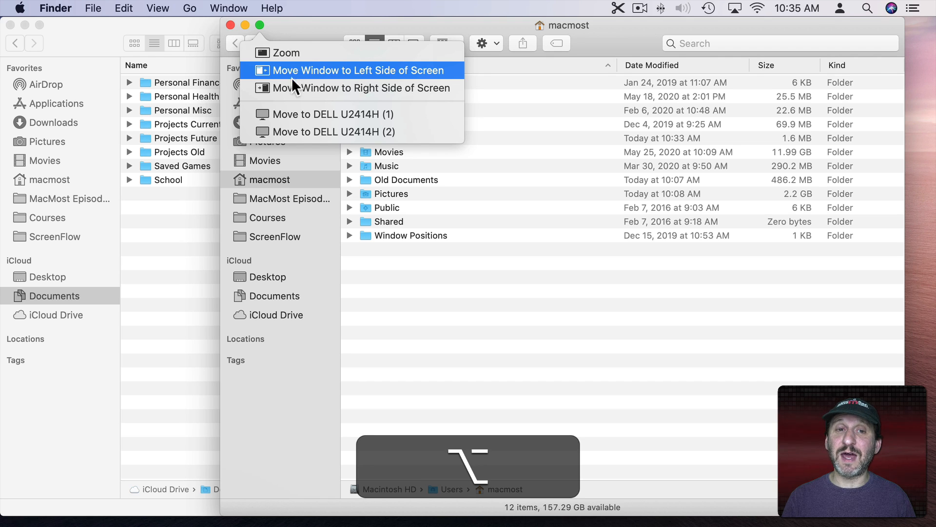
pyautogui.click(288, 88)
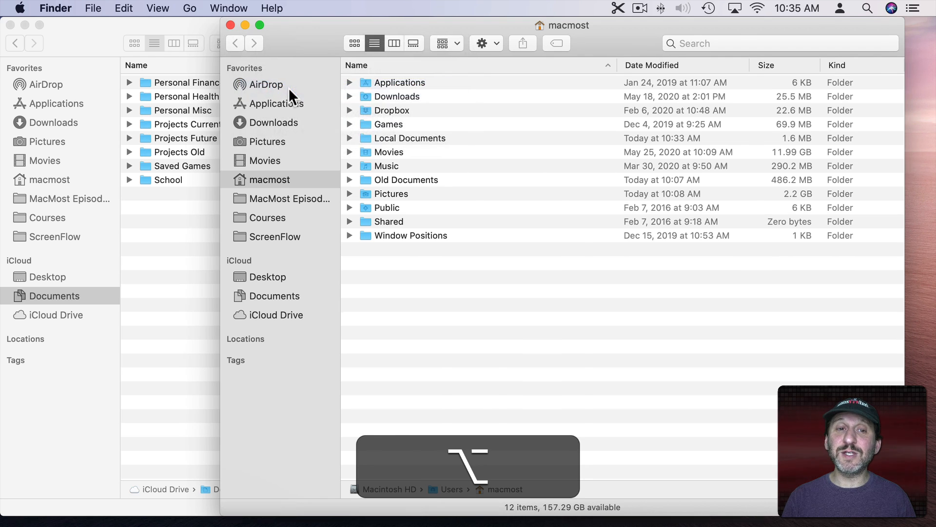
# Fit the Documents window to the left half of the screen, beside the home folder window
pyautogui.doubleClick(62, 28)
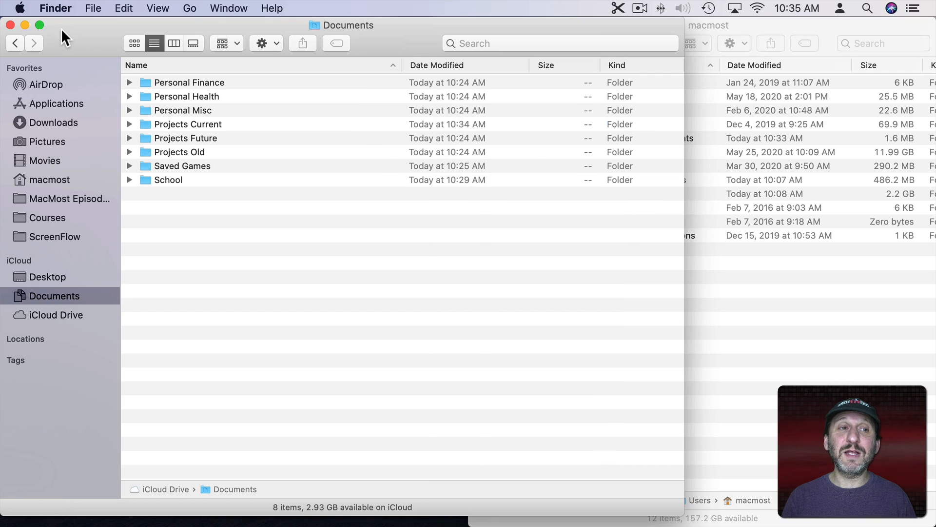
pyautogui.moveTo(39, 25)
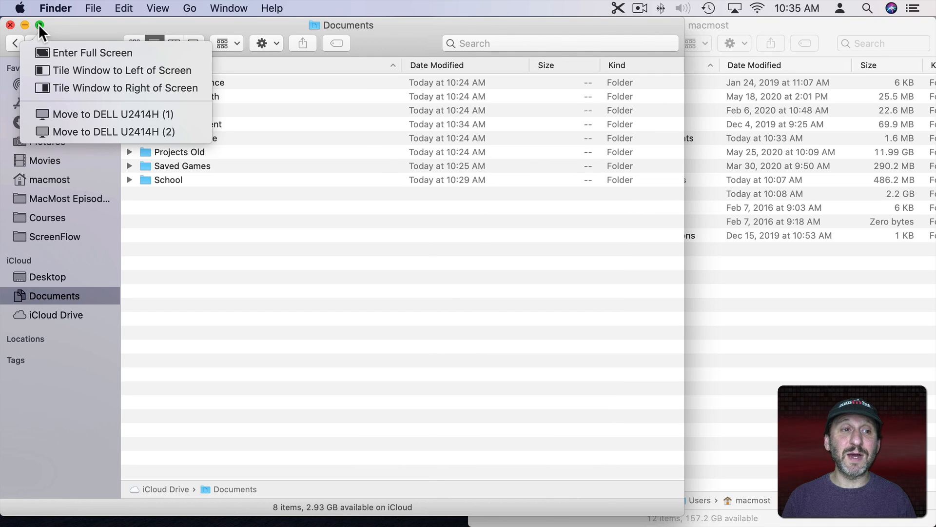
pyautogui.press('alt')
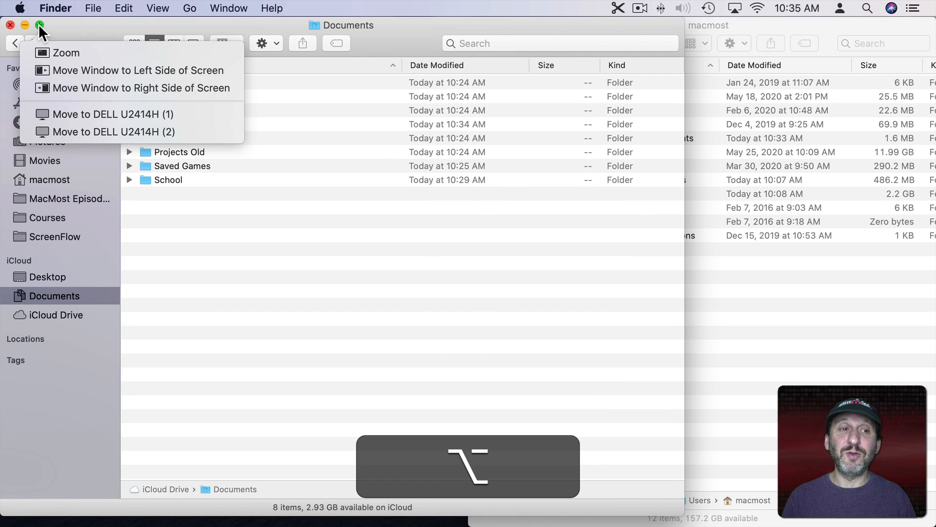
pyautogui.click(59, 70)
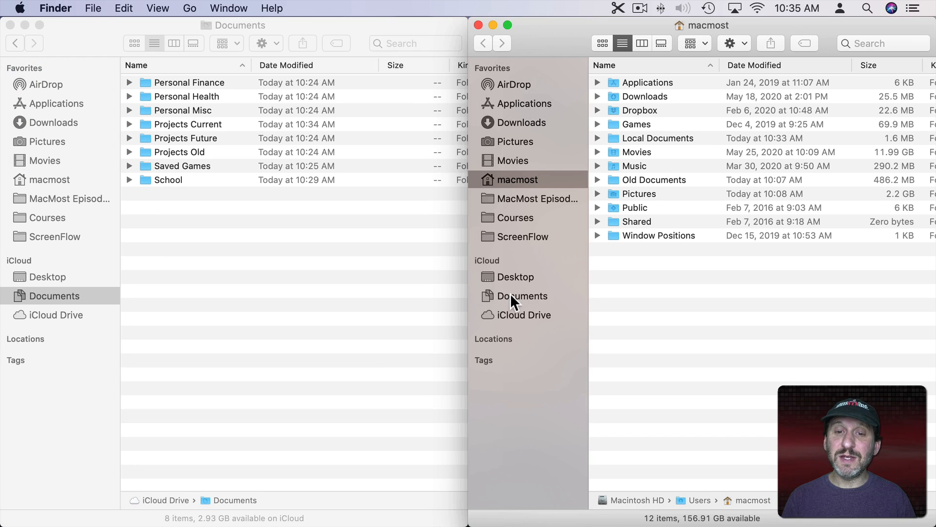
# Show Documents in the second window too, and move the loose files Alice, Another.rtf and bb004.wav into Personal Finance and Projects Current
pyautogui.click(495, 296)
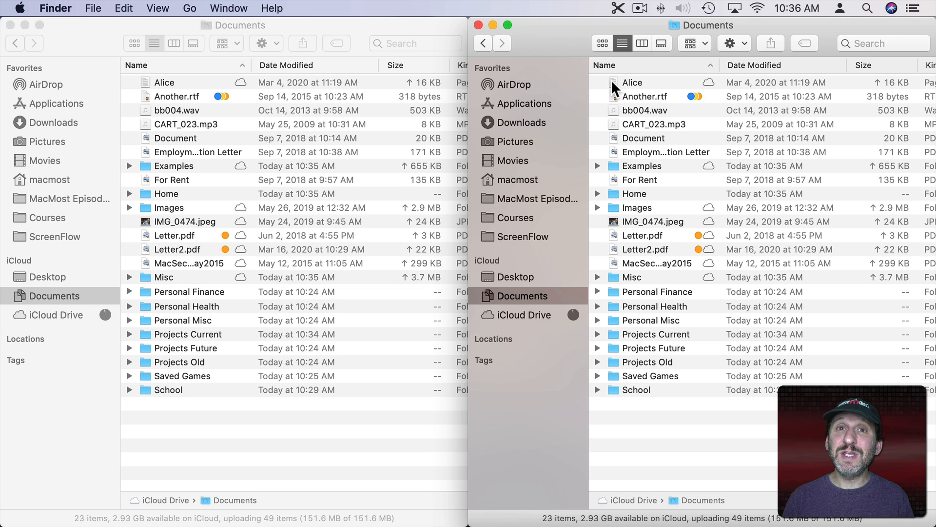
pyautogui.moveTo(612, 83); pyautogui.dragTo(170, 300)
pyautogui.moveTo(612, 81); pyautogui.dragTo(164, 266)
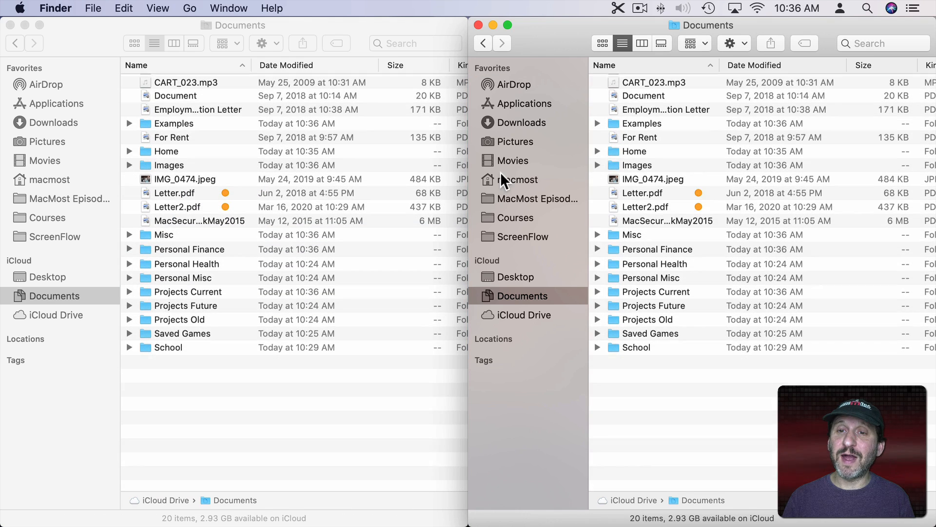
# Open the Examples folder in the second window and move its four IMG .jpg files into Projects Current
pyautogui.click(597, 122)
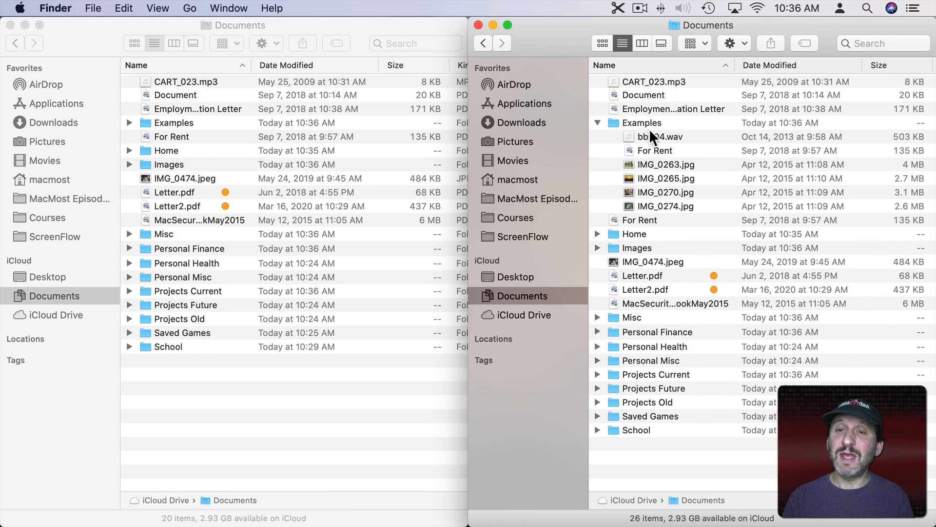
pyautogui.doubleClick(647, 124)
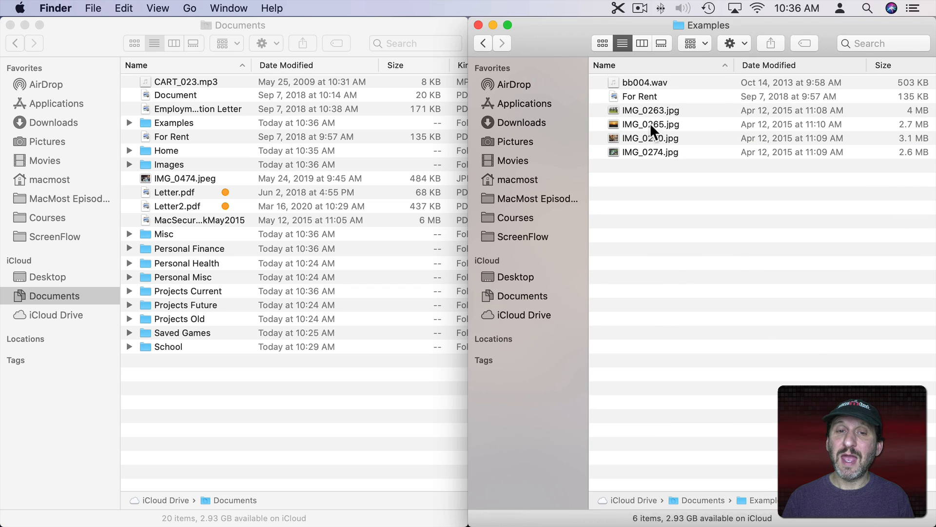
pyautogui.moveTo(668, 174); pyautogui.dragTo(177, 291)
# Switch the Documents window to column view and move For Rent from Examples into the Smith folder of Projects Current
pyautogui.click(207, 381)
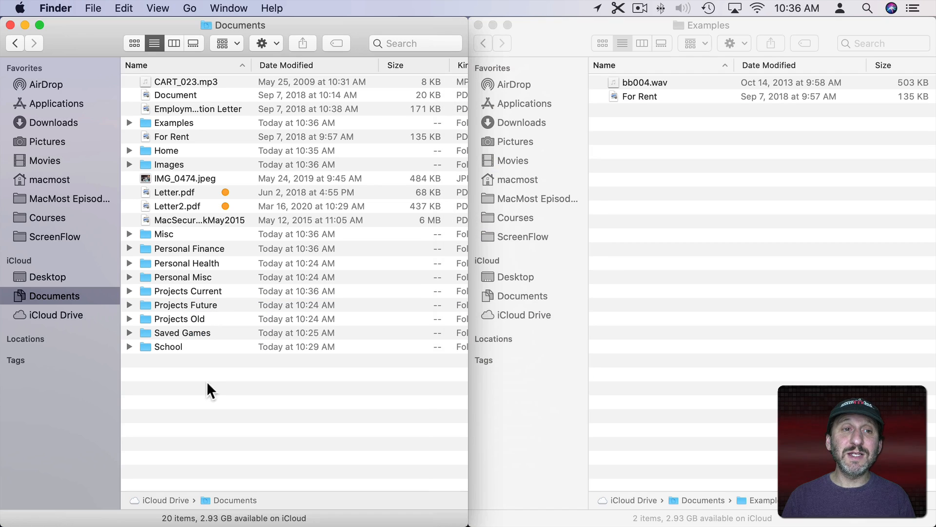
pyautogui.click(174, 43)
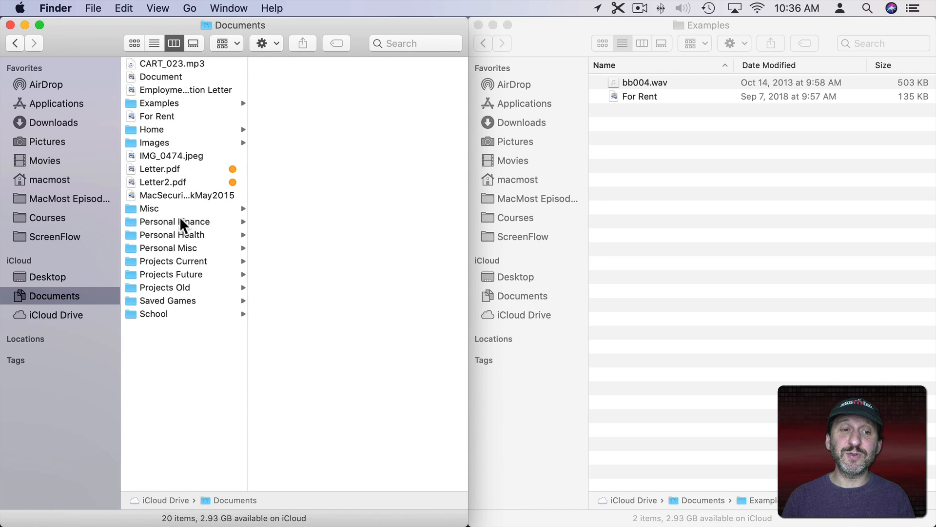
pyautogui.click(173, 234)
pyautogui.click(172, 261)
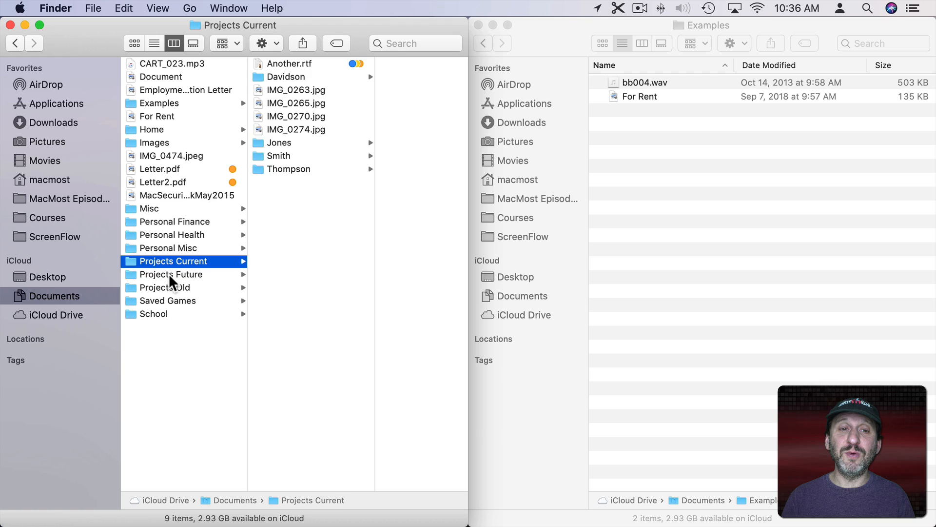
pyautogui.click(173, 275)
pyautogui.click(173, 261)
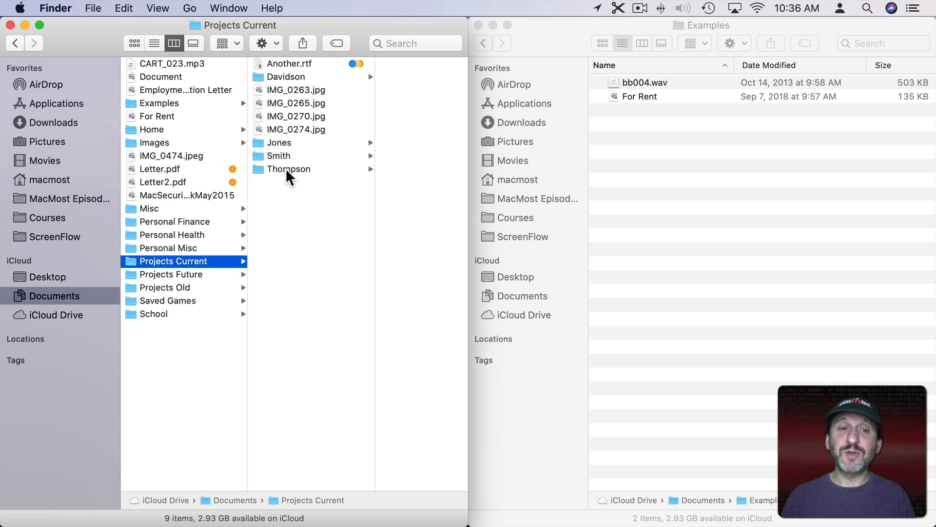
pyautogui.moveTo(639, 96); pyautogui.dragTo(283, 156)
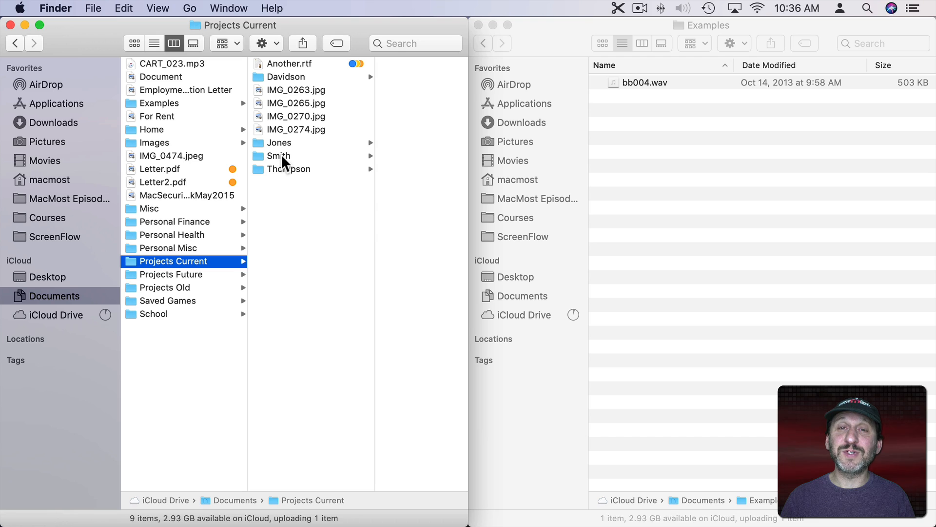